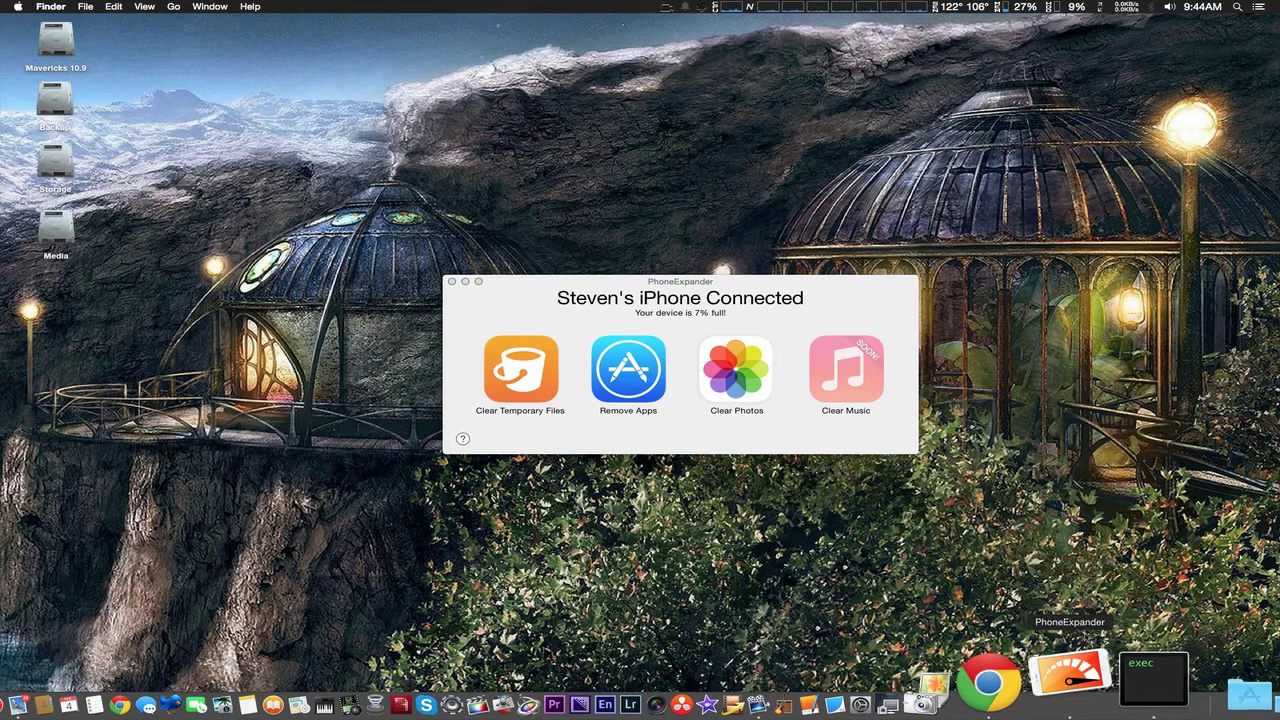
Bring the PhoneExpander window for the connected iPhone (7% full) to the front
left_click_drag(862, 293, 853, 283)
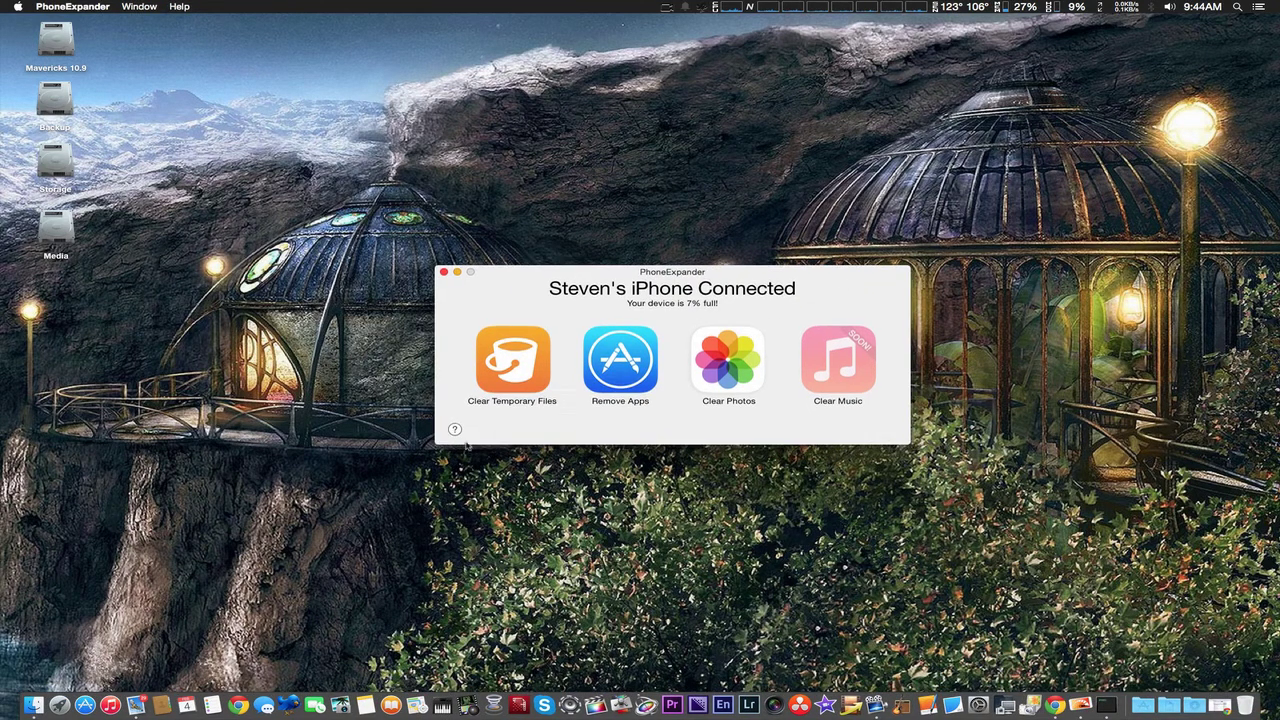
left_click(105, 680)
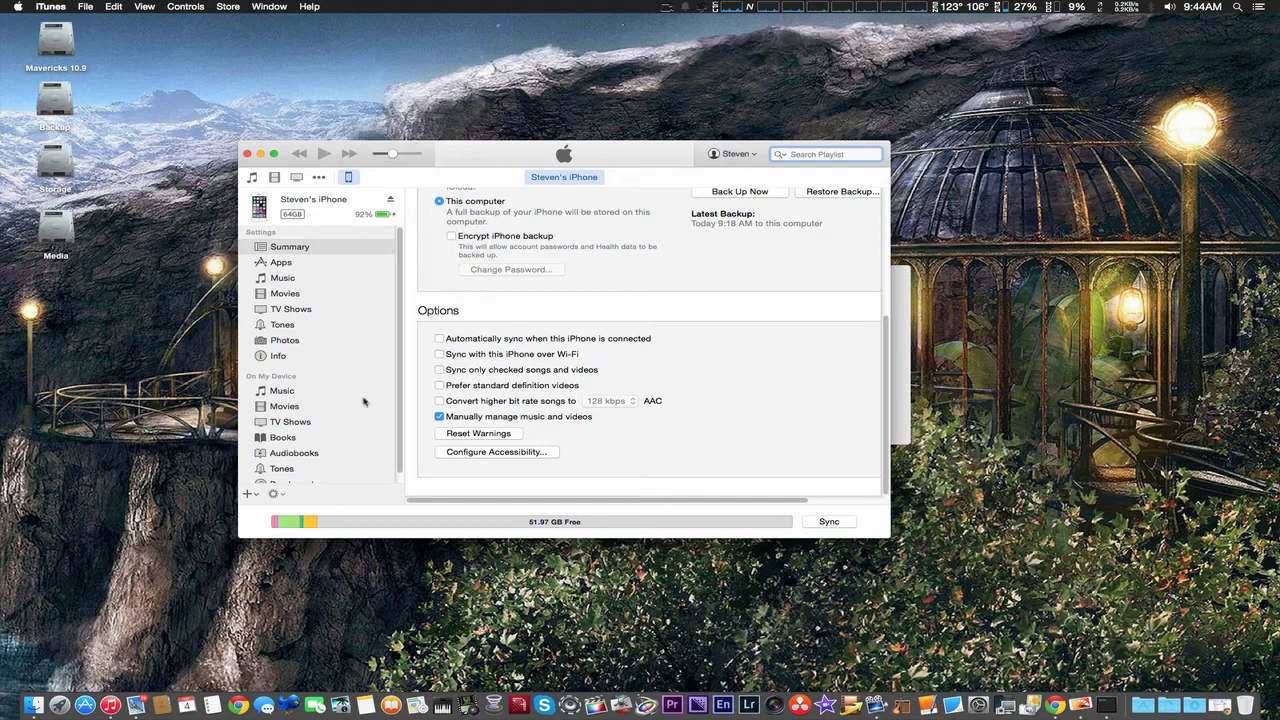
mouse_move(312, 525)
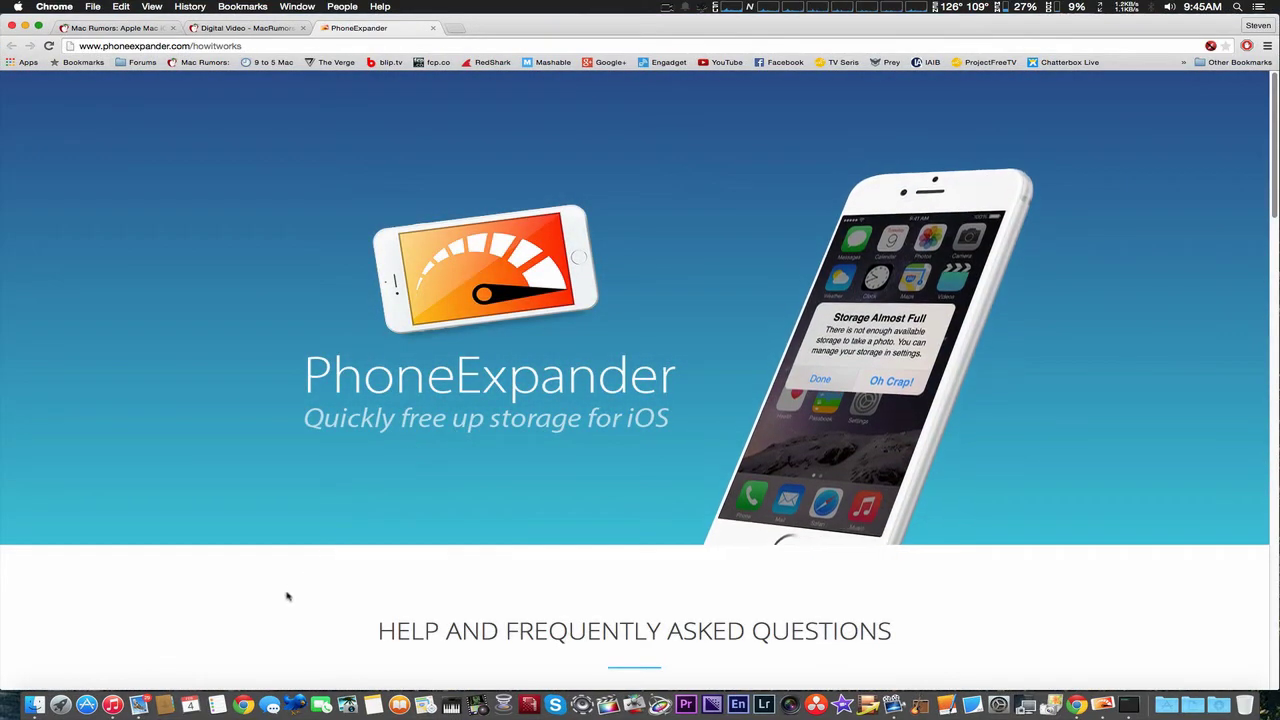
Scroll the howitworks FAQ page down toward the footer, then back to the top
scroll(219, 605, "down", 4)
scroll(219, 605, "down", 20)
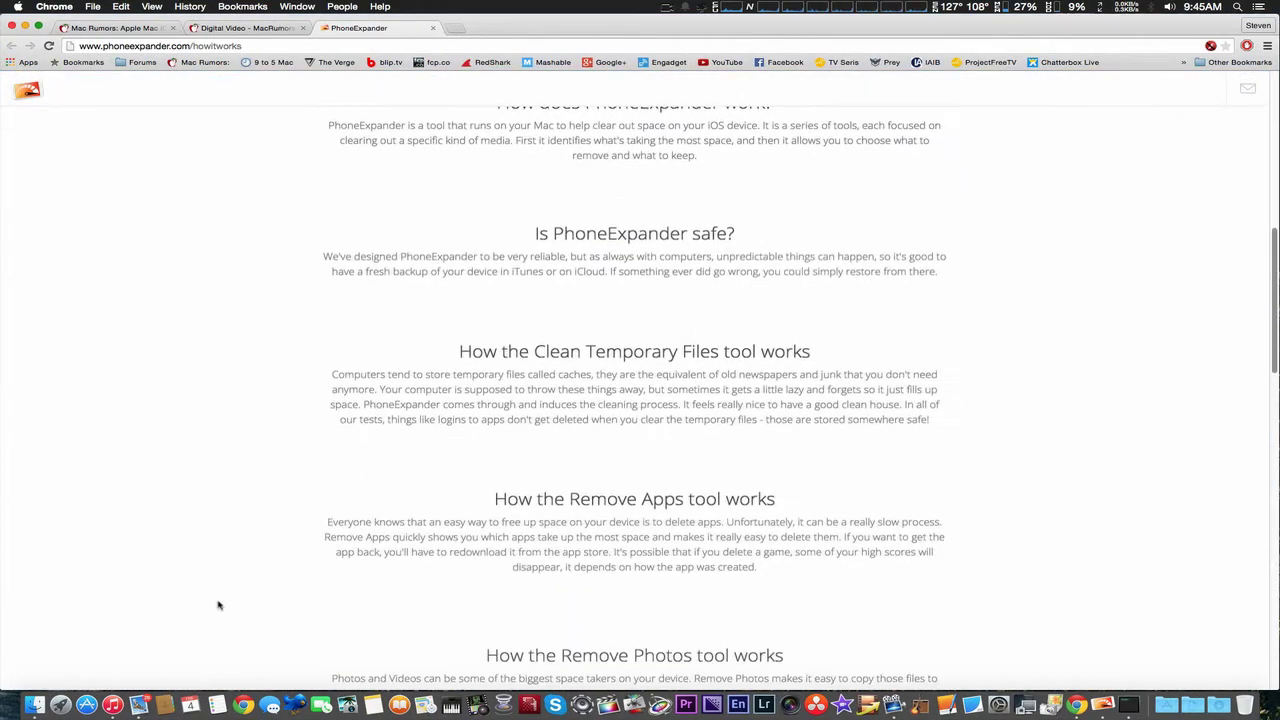
scroll(219, 605, "down", 9)
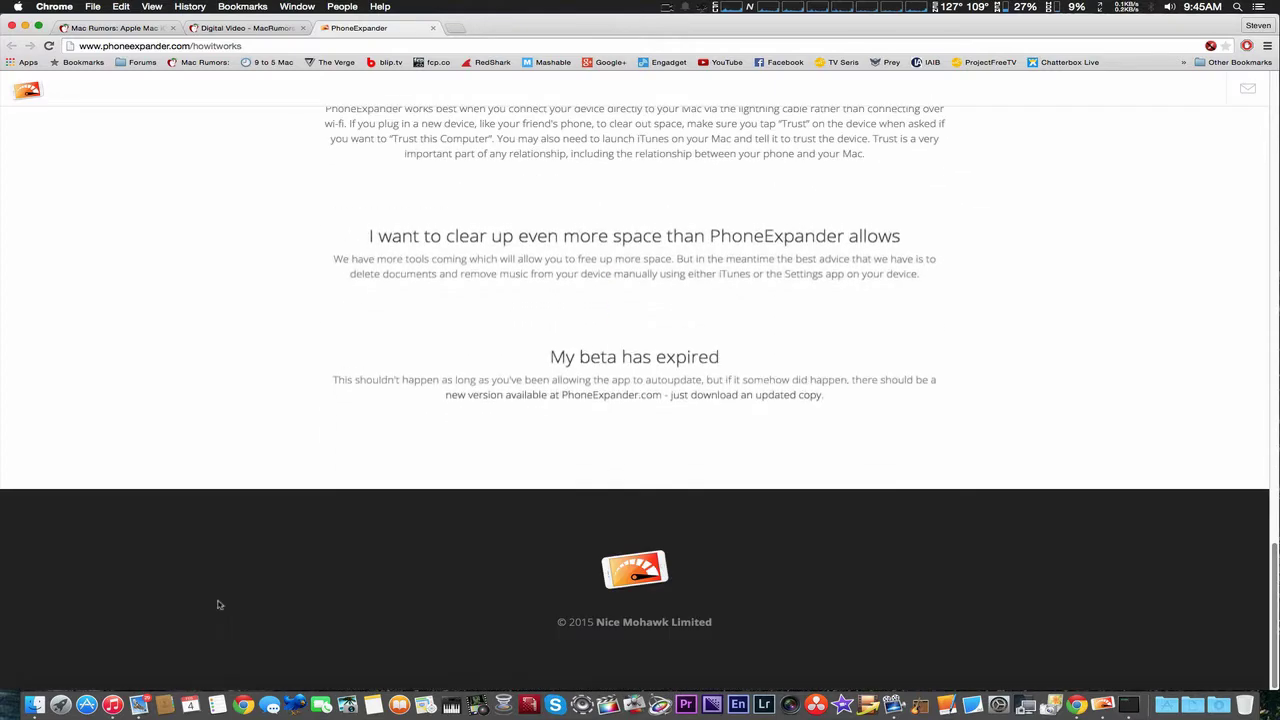
scroll(220, 605, "up", 3)
scroll(219, 605, "up", 20)
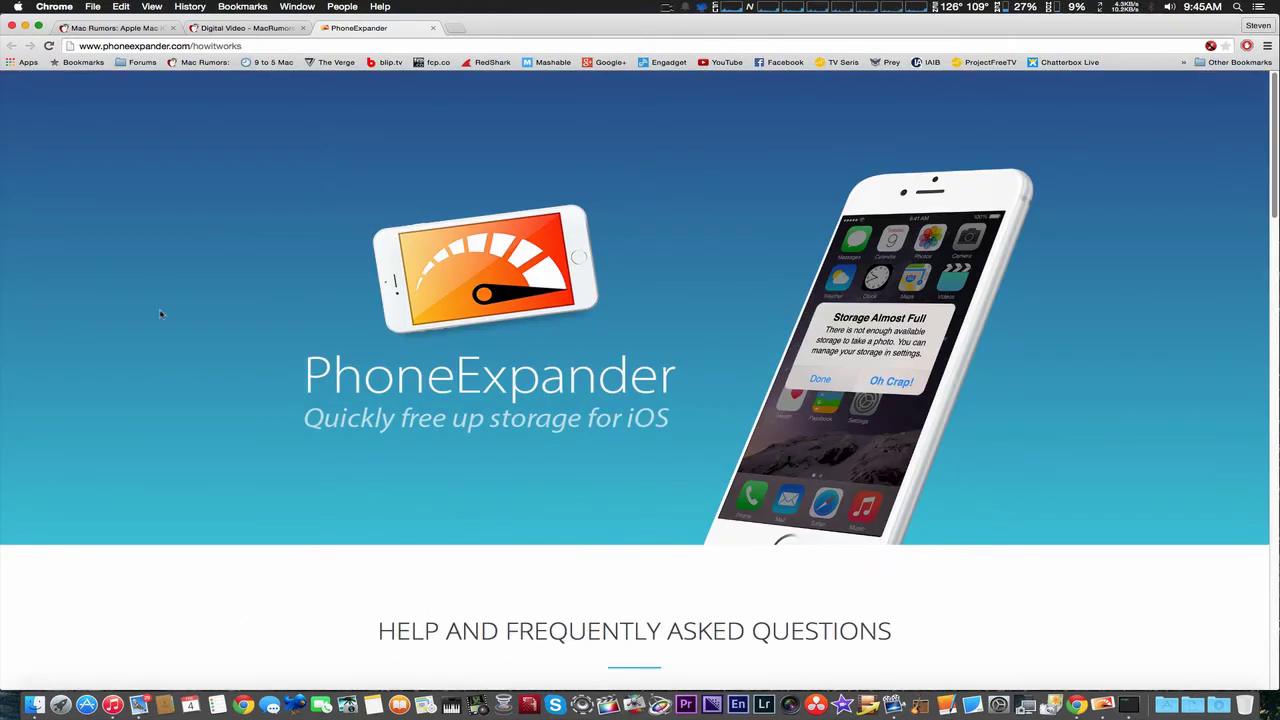
Minimize Chrome and bring the PhoneExpander main window back in front
left_click(25, 27)
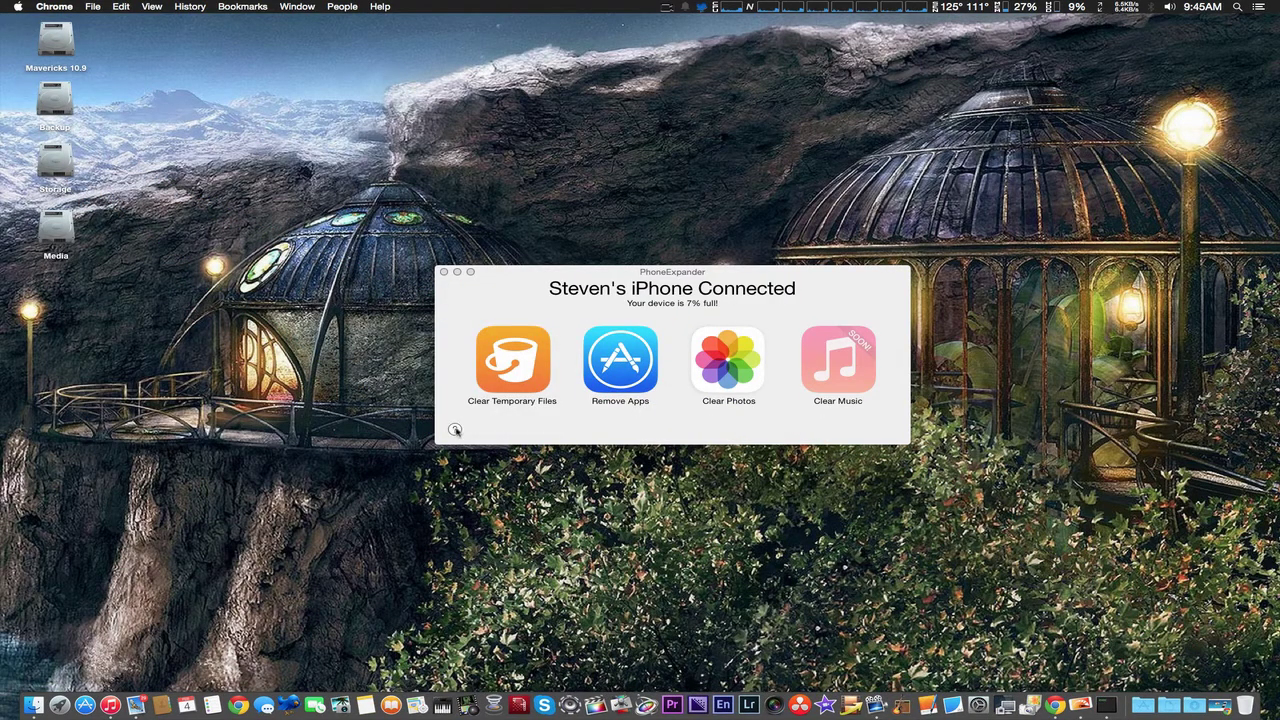
left_click_drag(530, 282, 514, 278)
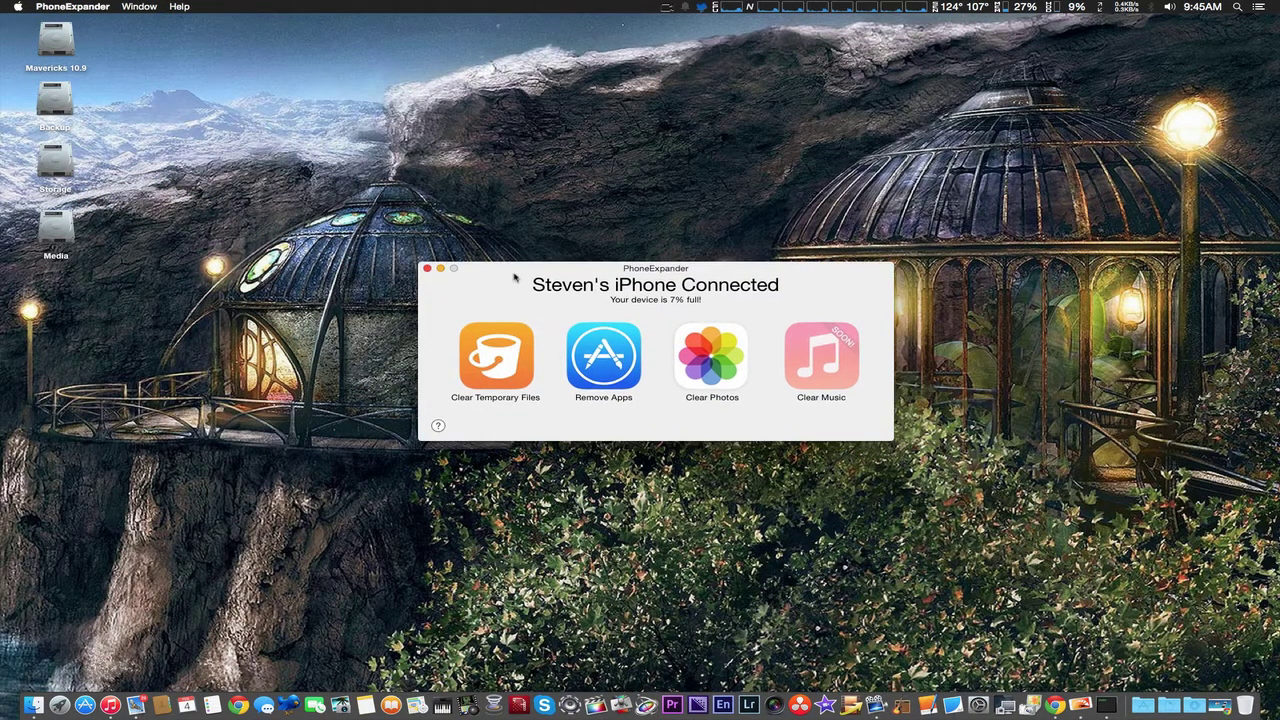
Run Clear Temporary Files and browse its list of 57 app caches totalling 343.7 MB
left_click(499, 365)
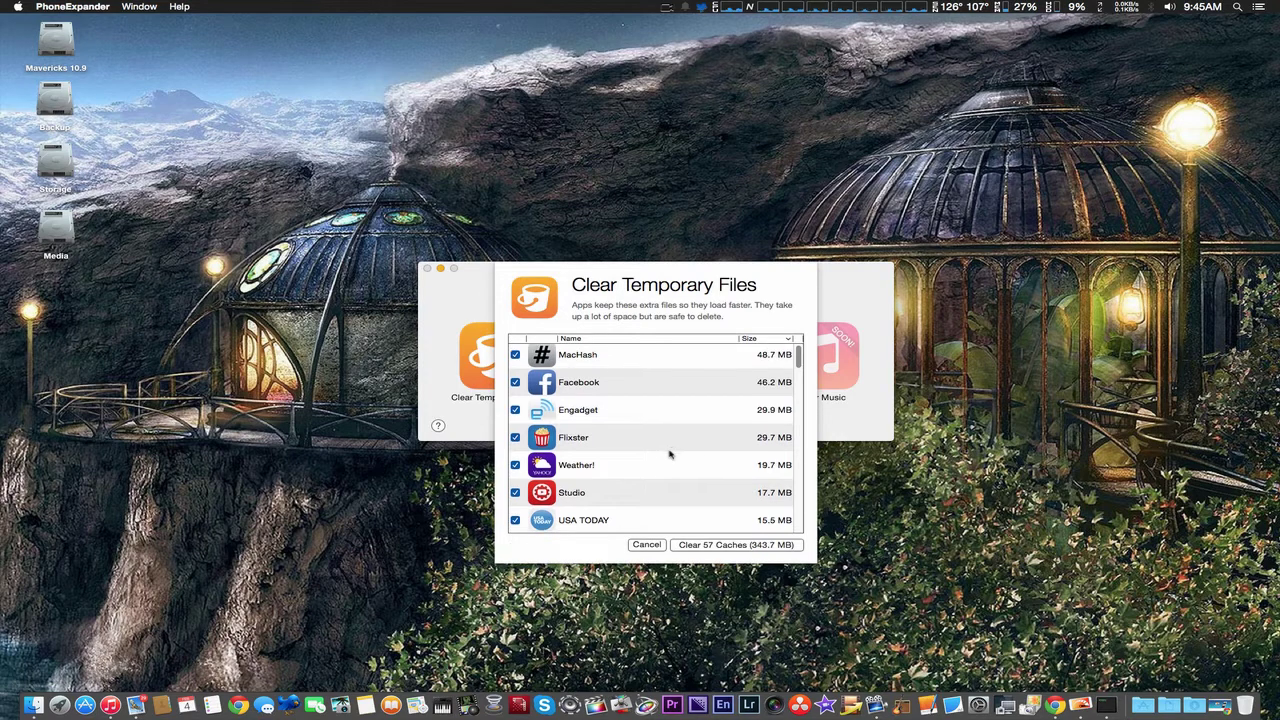
scroll(670, 455, "down", 2)
scroll(670, 455, "down", 2)
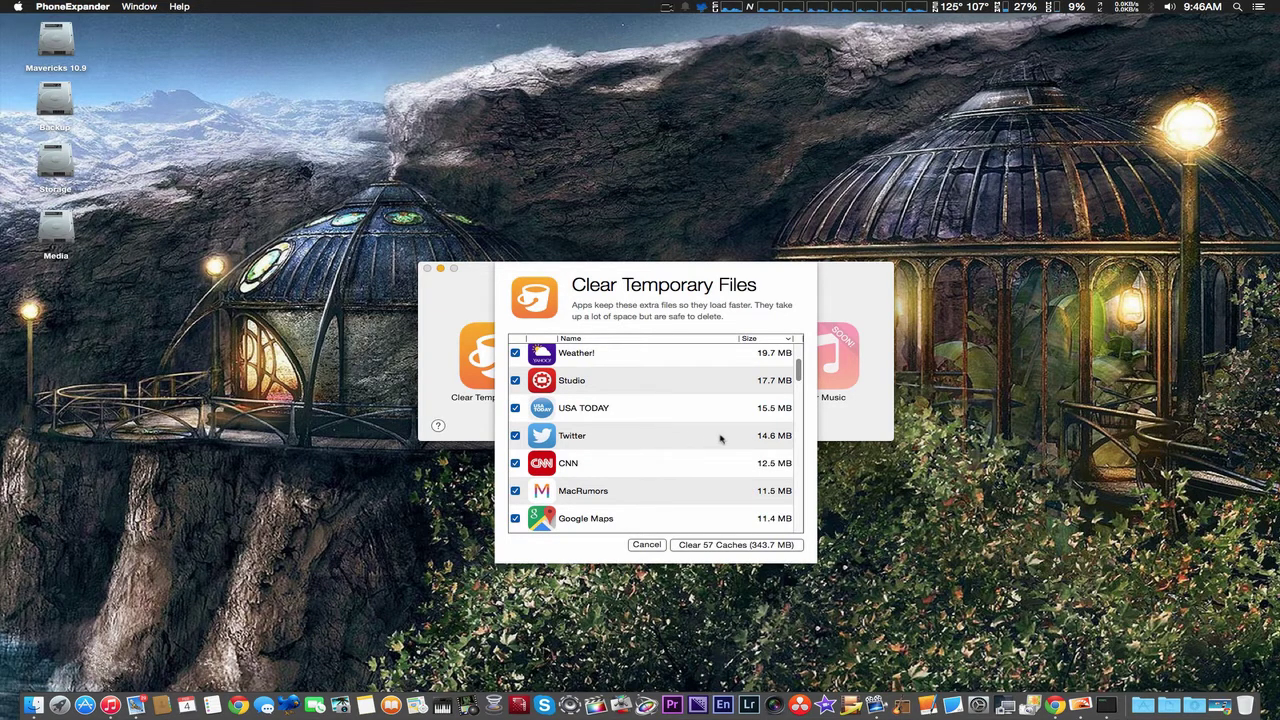
Uncheck and recheck Twitter's cache so every entry stays selected
left_click(515, 436)
left_click(515, 436)
scroll(648, 452, "down", 2)
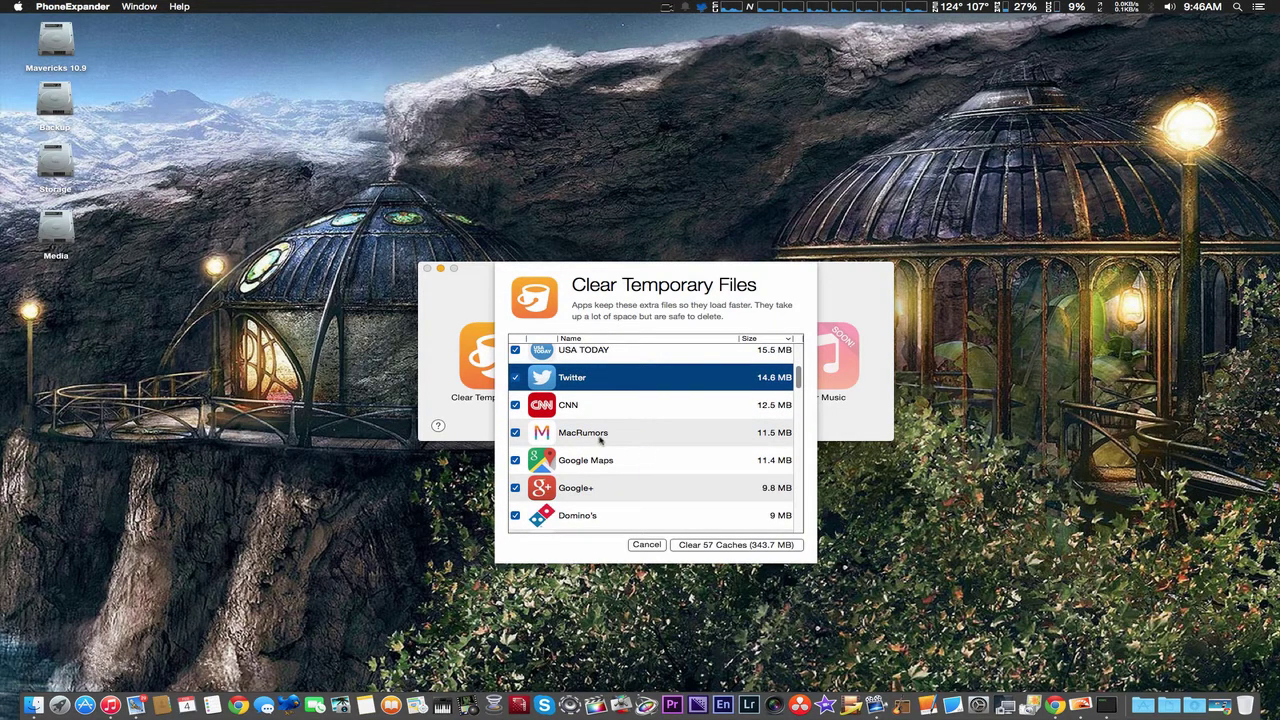
scroll(668, 436, "down", 2)
Inspect the Google Maps cache entry and scroll through the rest of the list
left_click(662, 404)
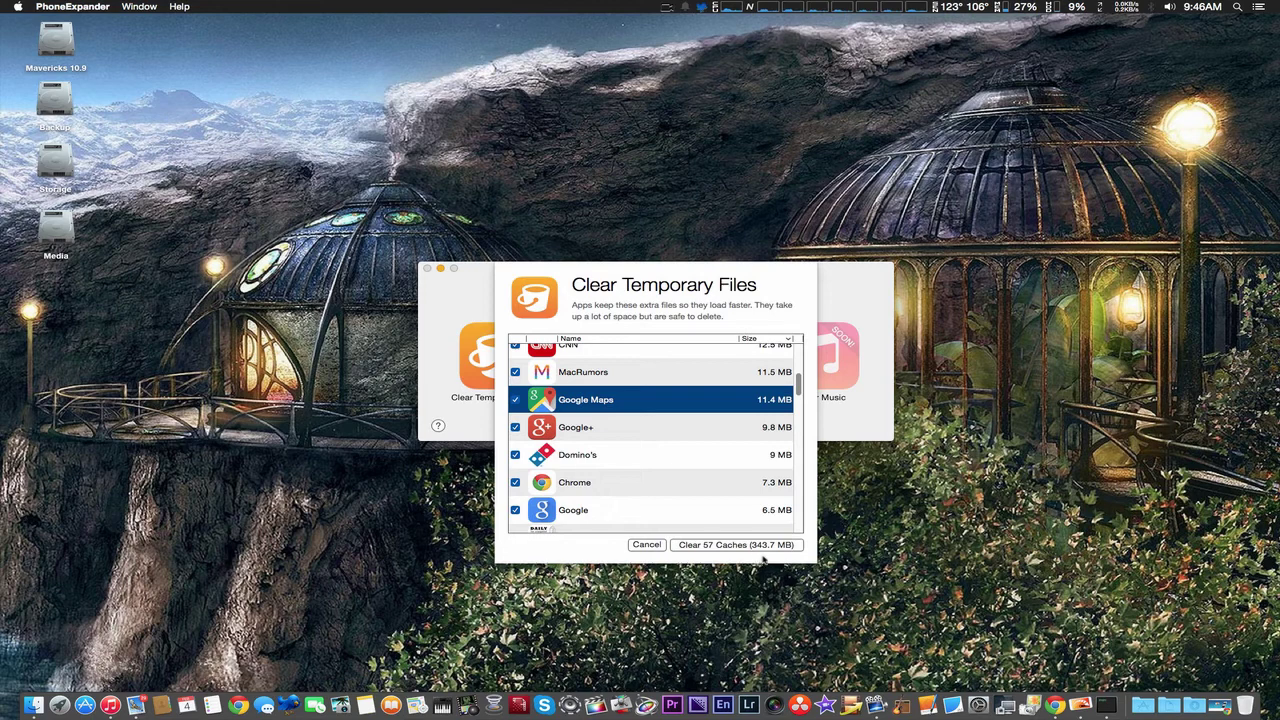
scroll(657, 463, "down", 2)
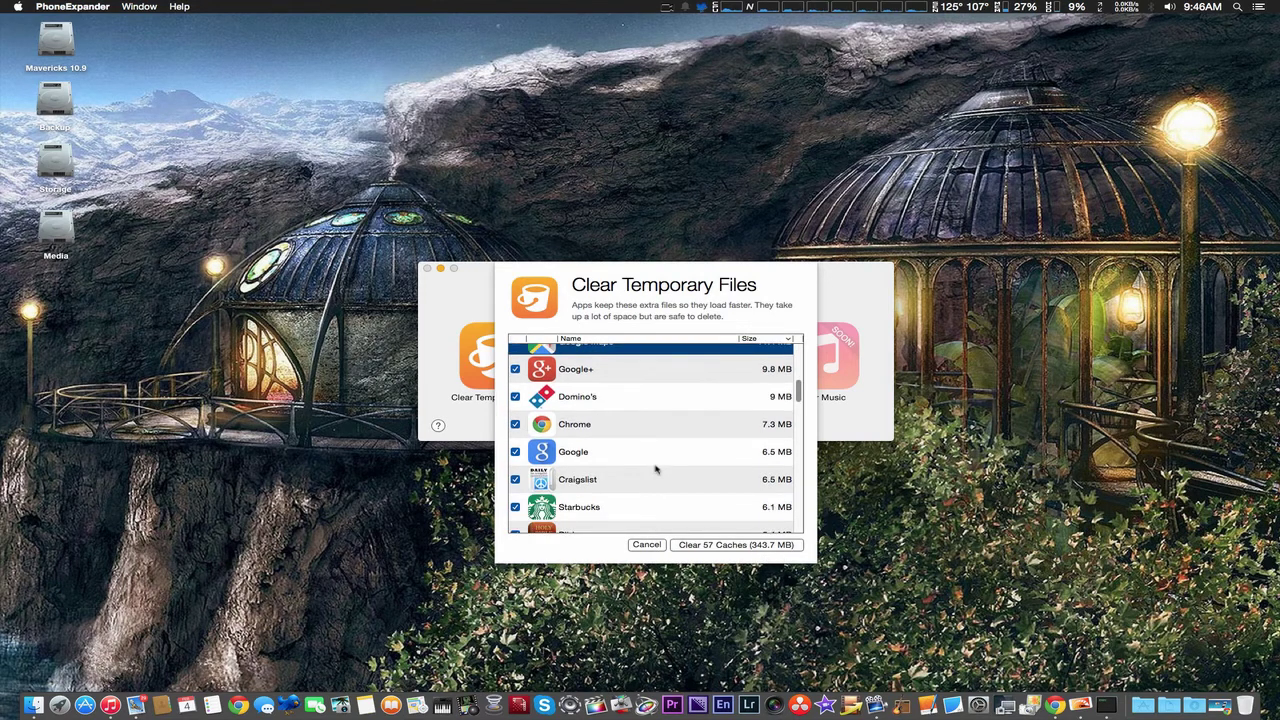
scroll(656, 469, "down", 3)
scroll(657, 470, "down", 1)
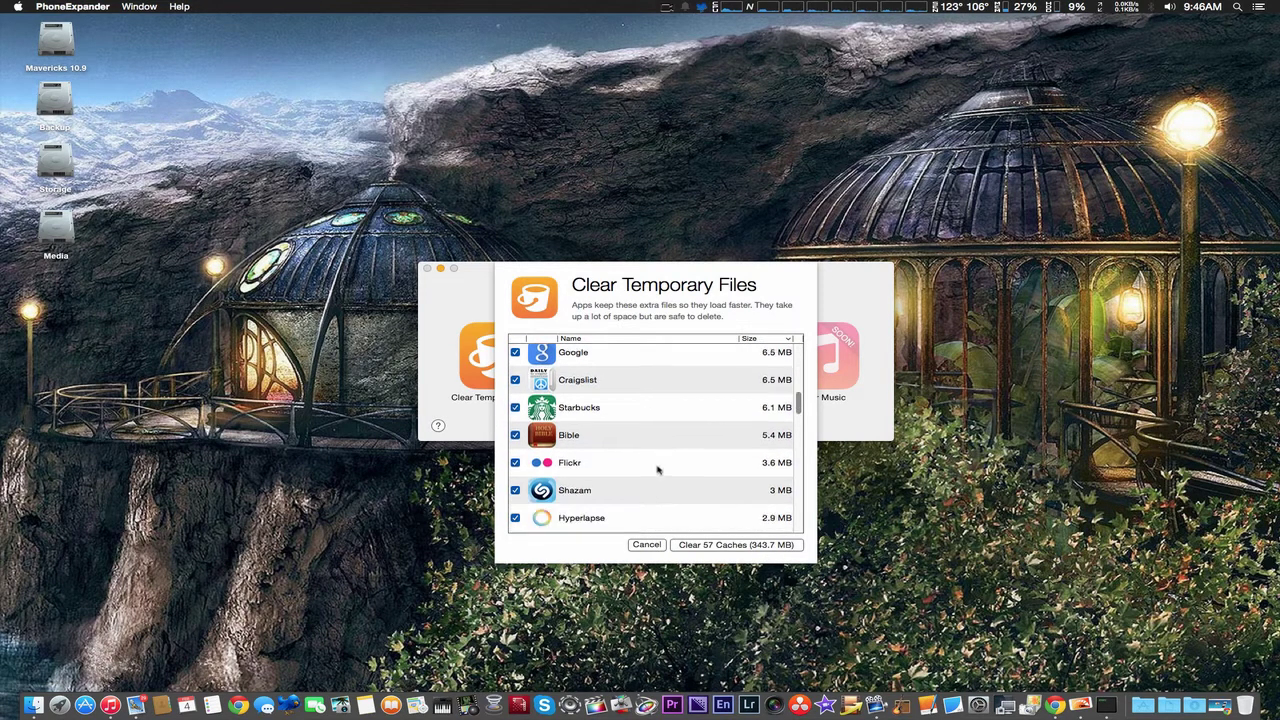
scroll(660, 470, "down", 5)
scroll(660, 469, "down", 10)
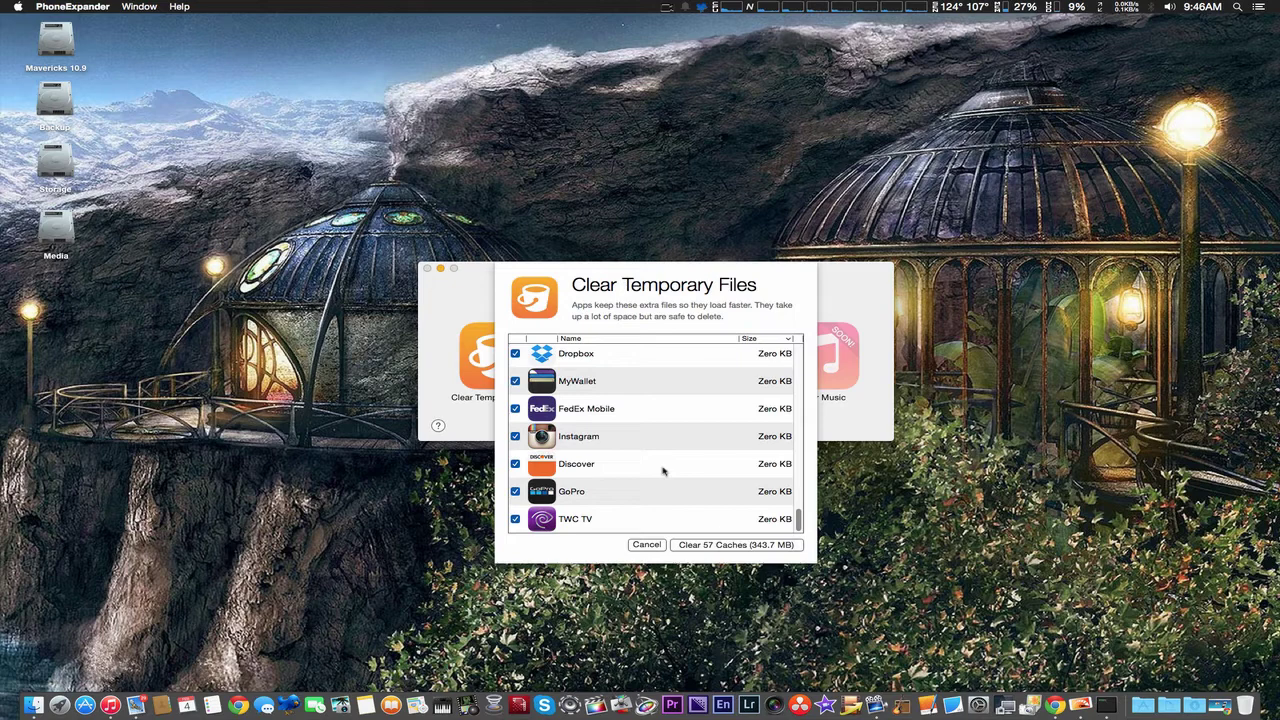
scroll(662, 470, "up", 15)
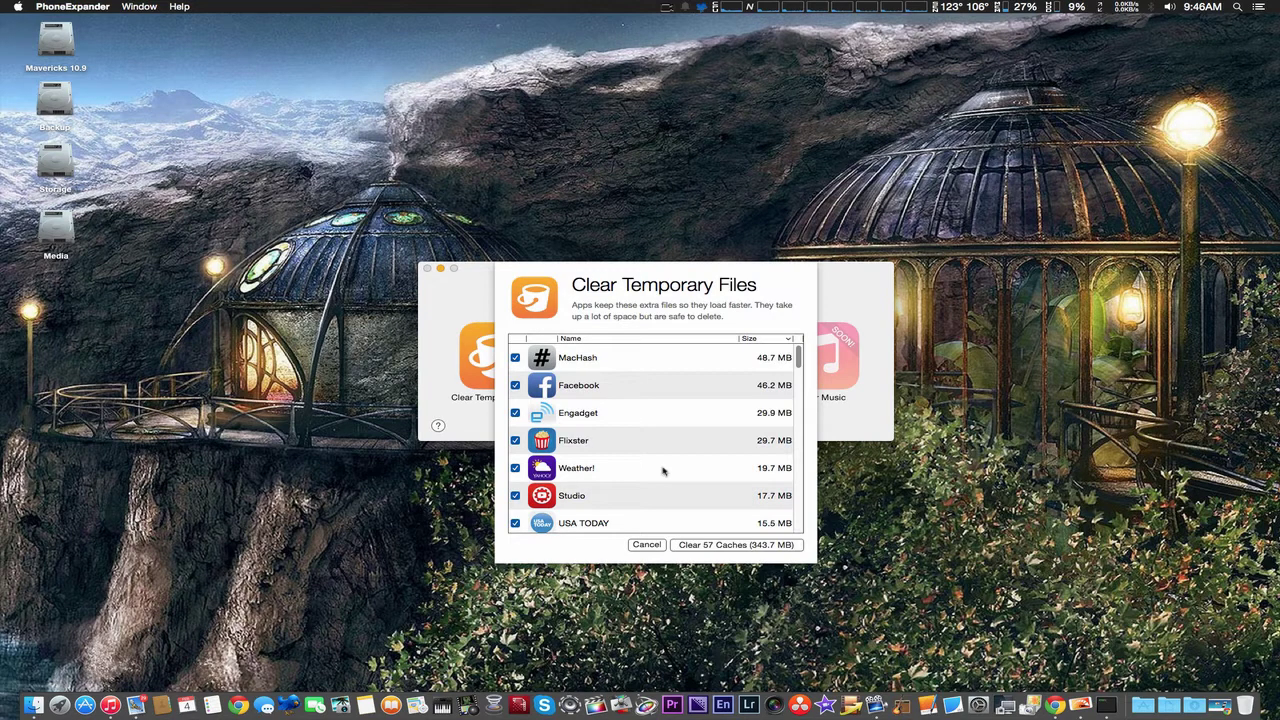
left_click(648, 545)
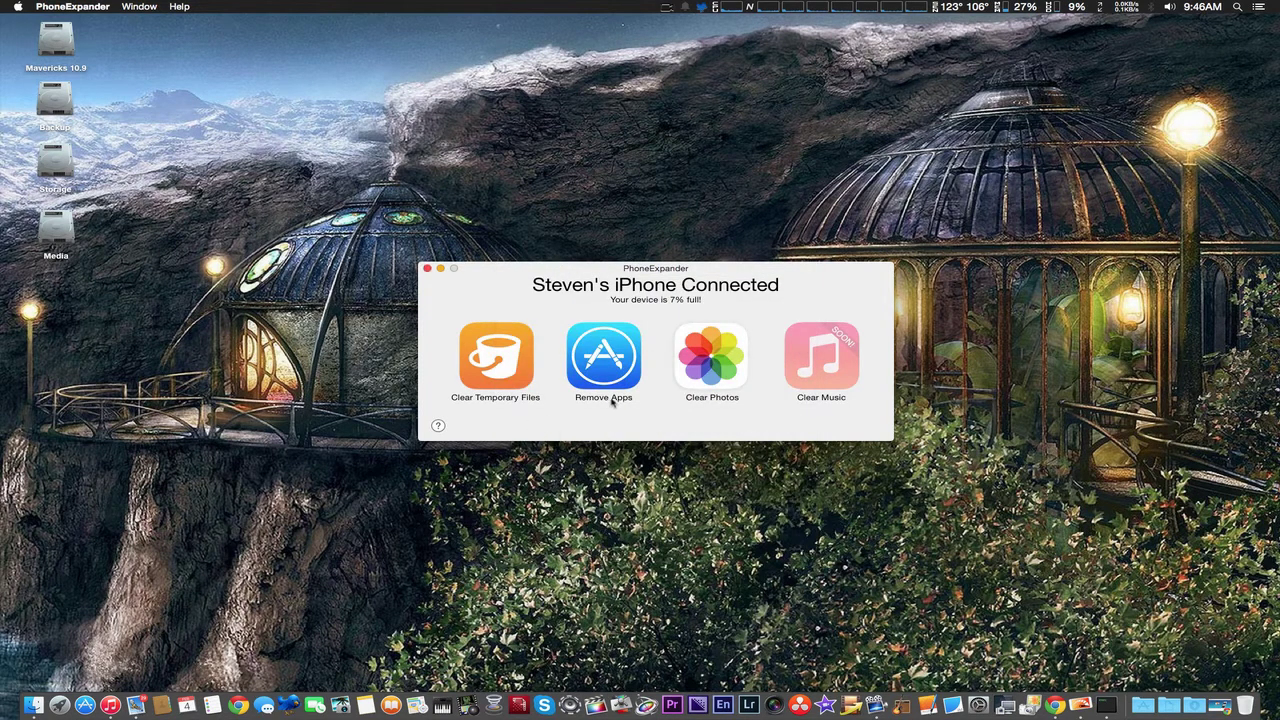
left_click(714, 366)
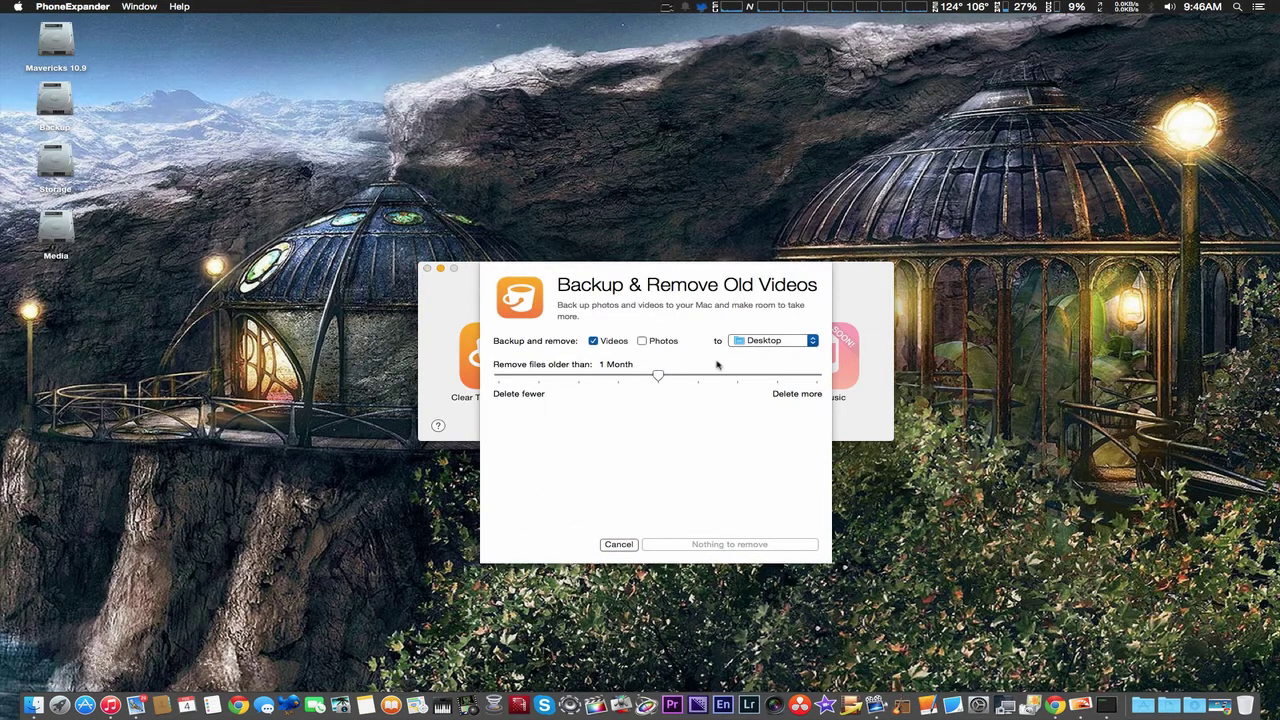
left_click(619, 546)
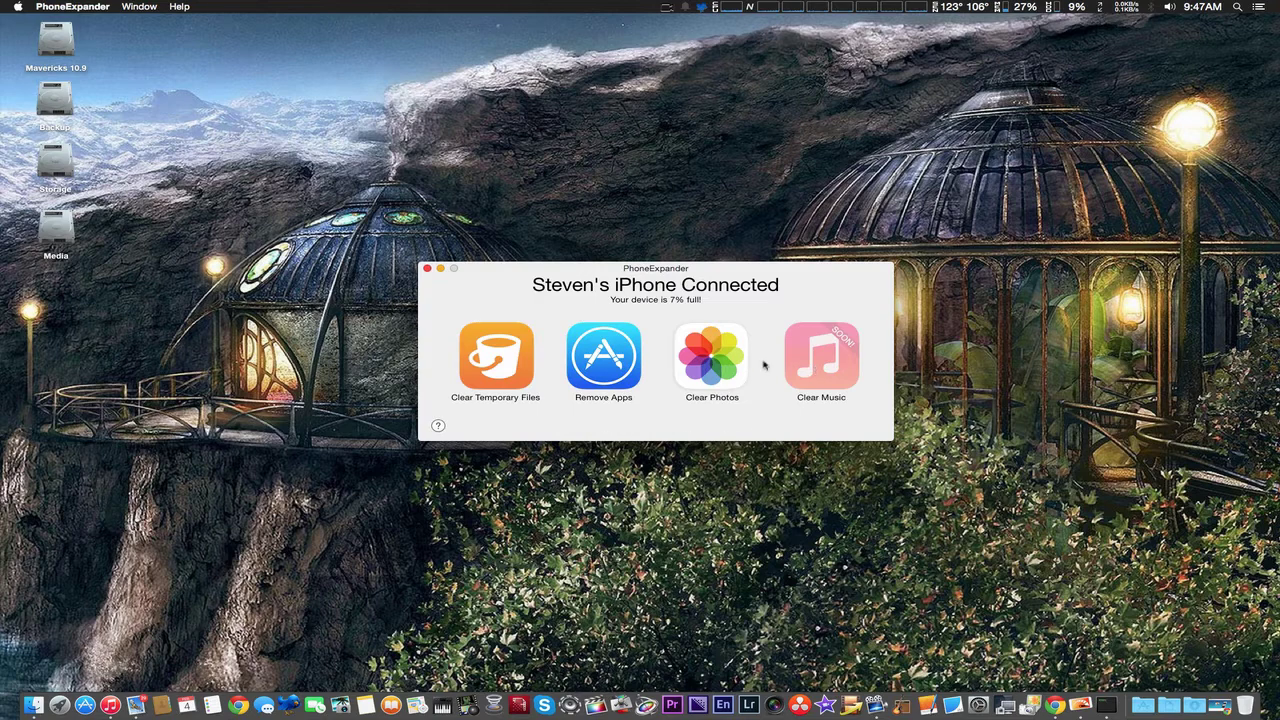
left_click(598, 372)
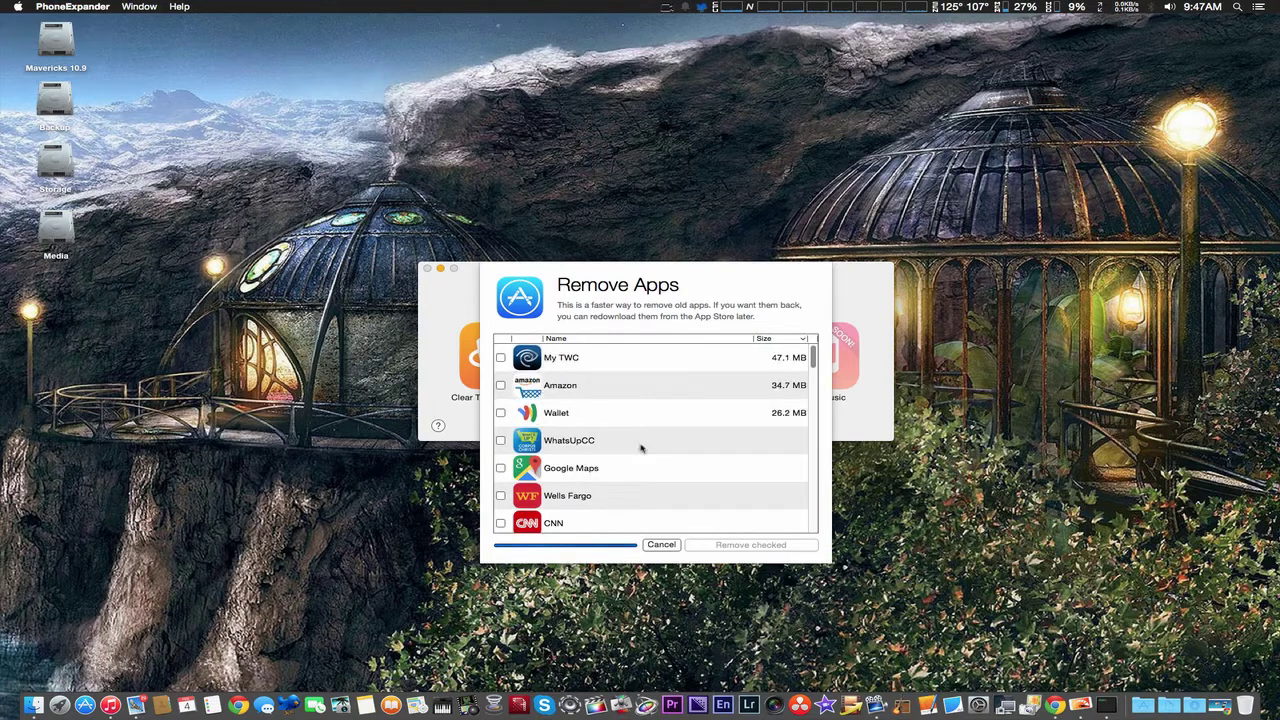
scroll(641, 448, "down", 10)
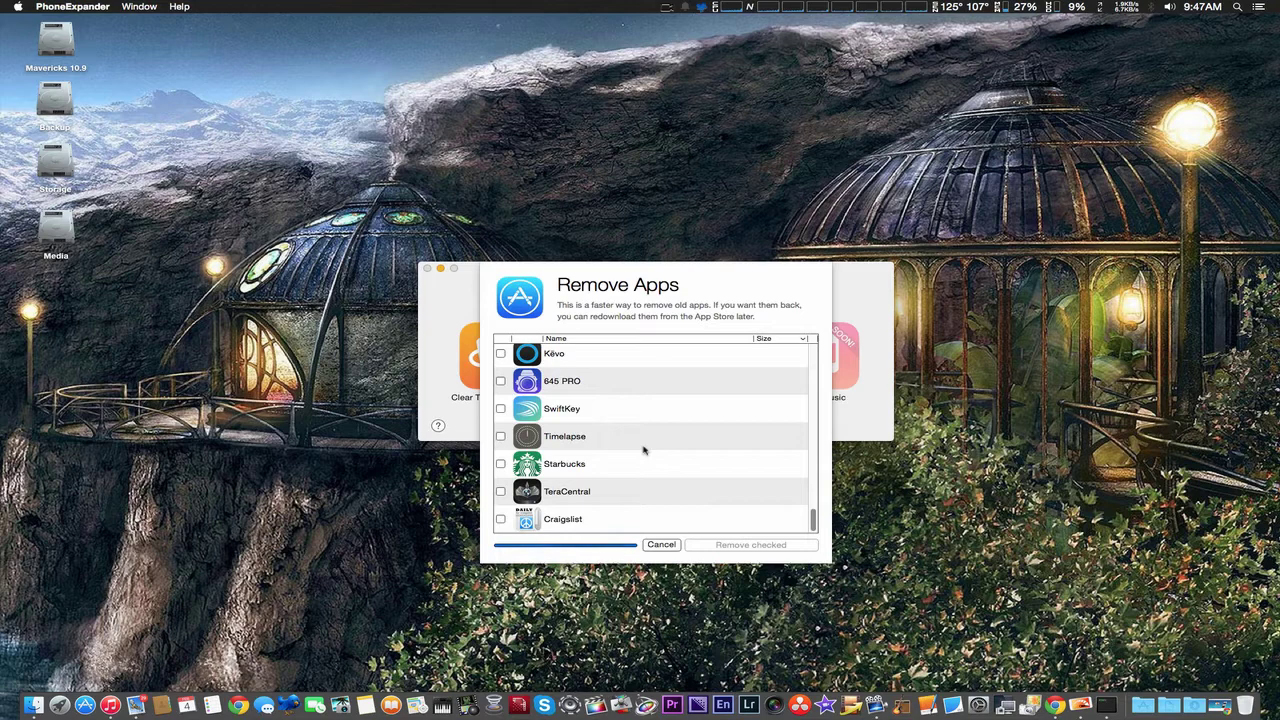
scroll(648, 450, "up", 3)
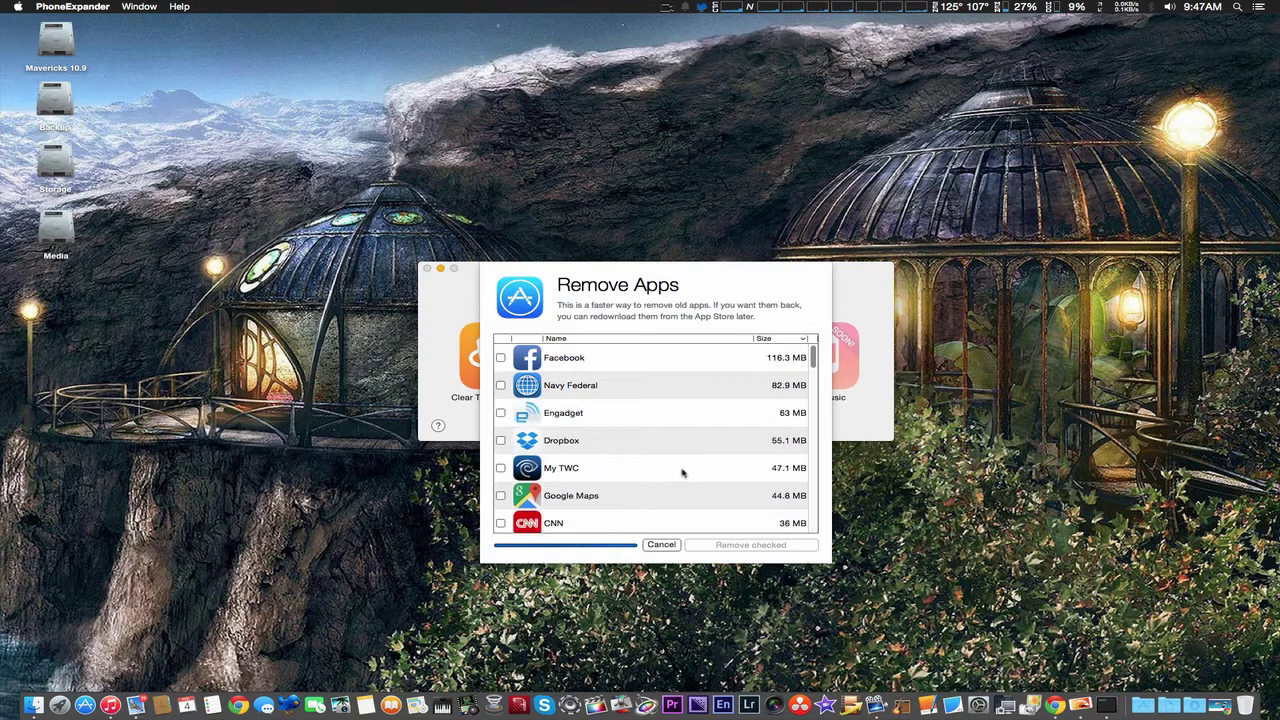
scroll(673, 495, "down", 3)
scroll(673, 495, "down", 10)
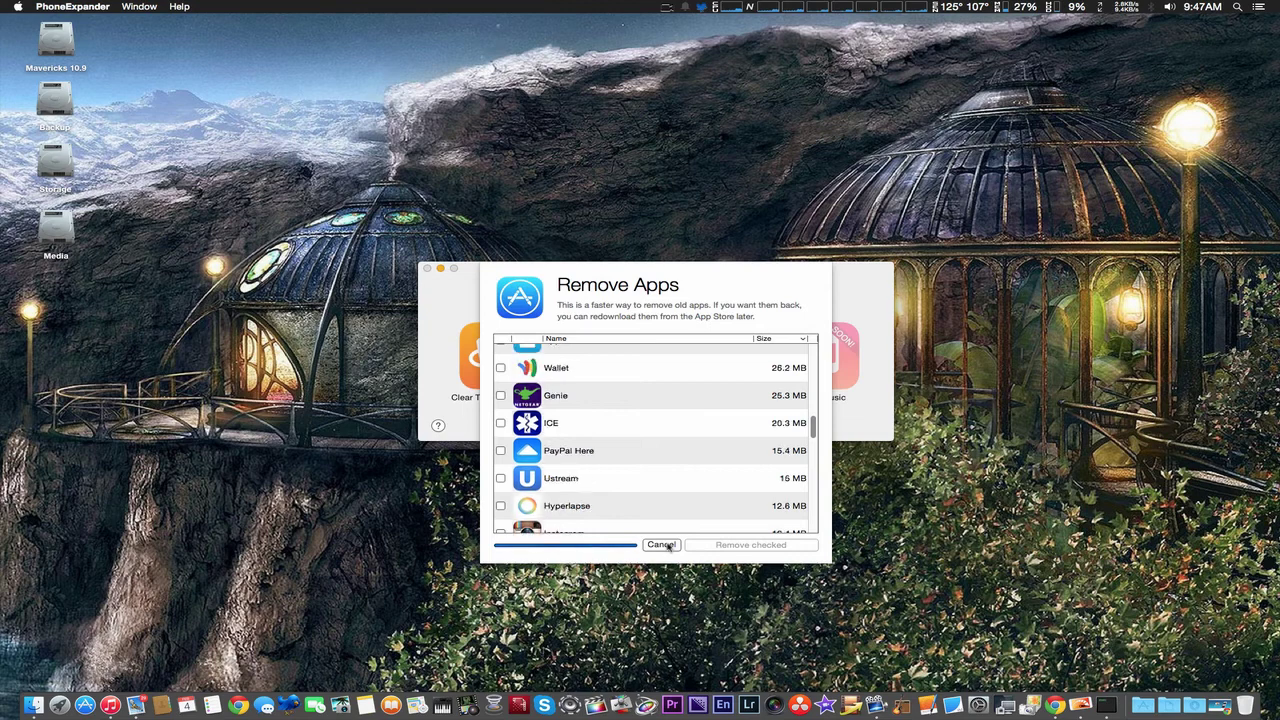
left_click(667, 545)
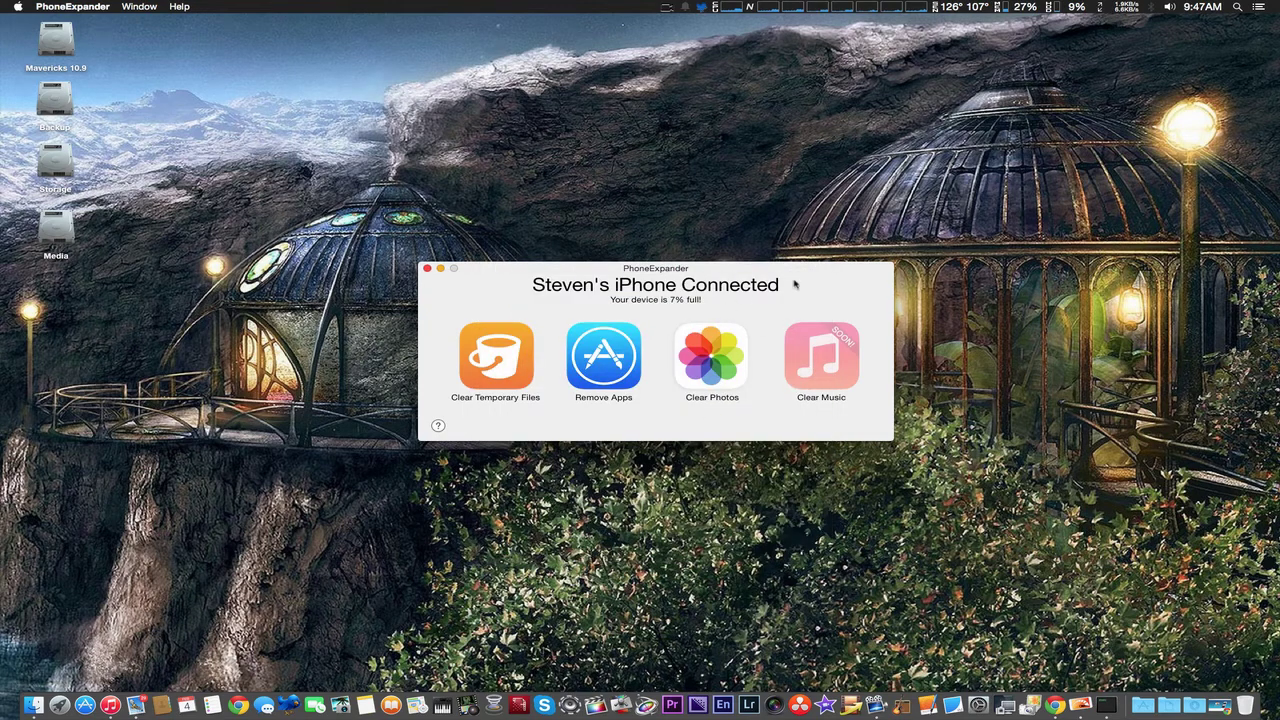
left_click_drag(795, 284, 777, 283)
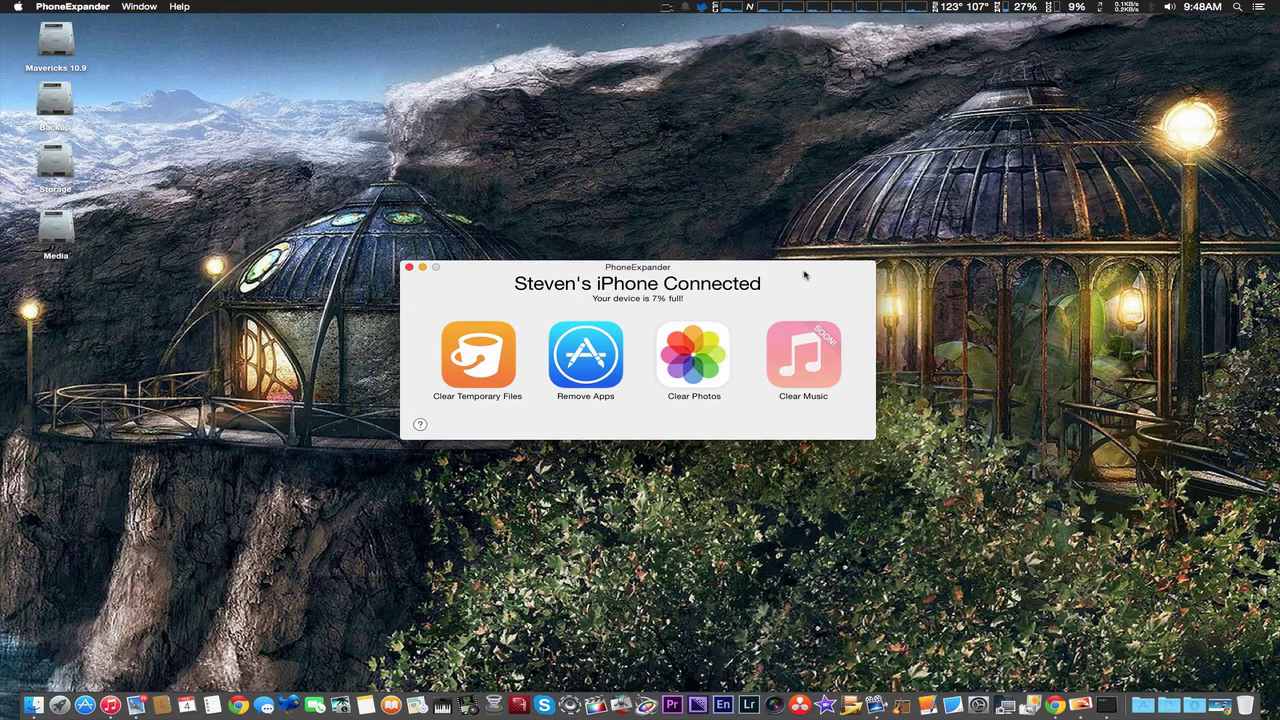
left_click(667, 6)
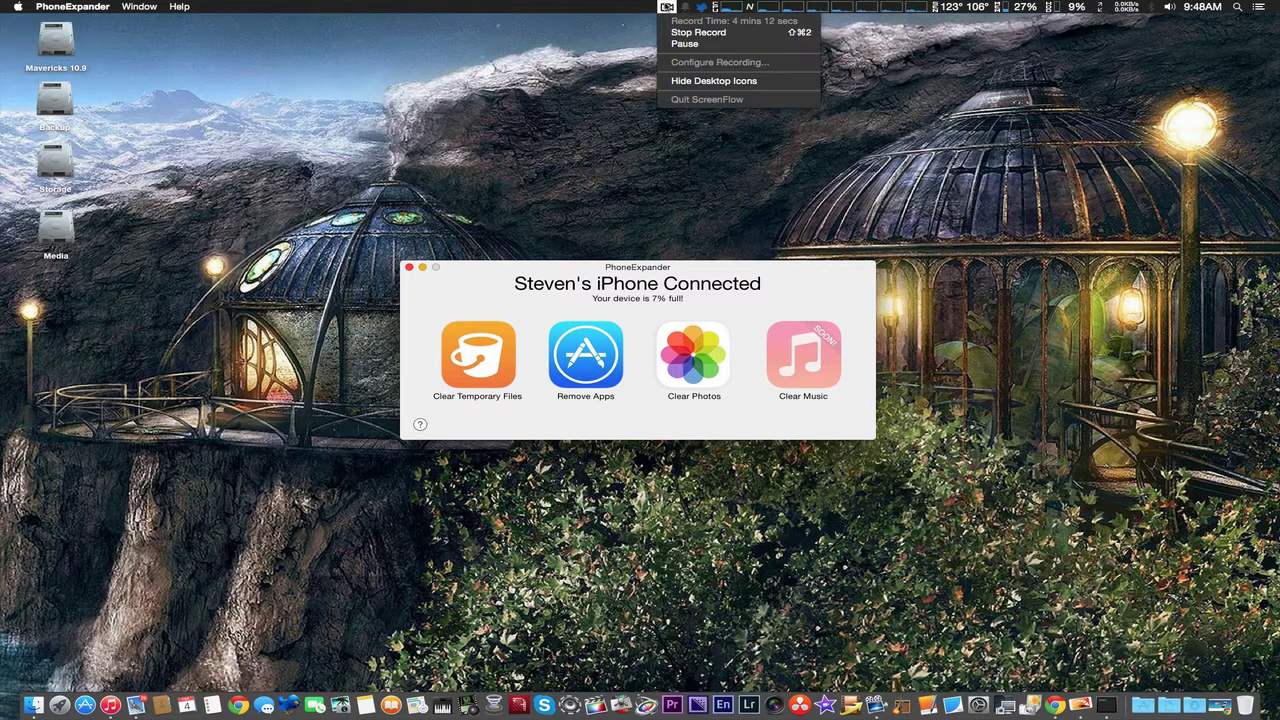
left_click(673, 44)
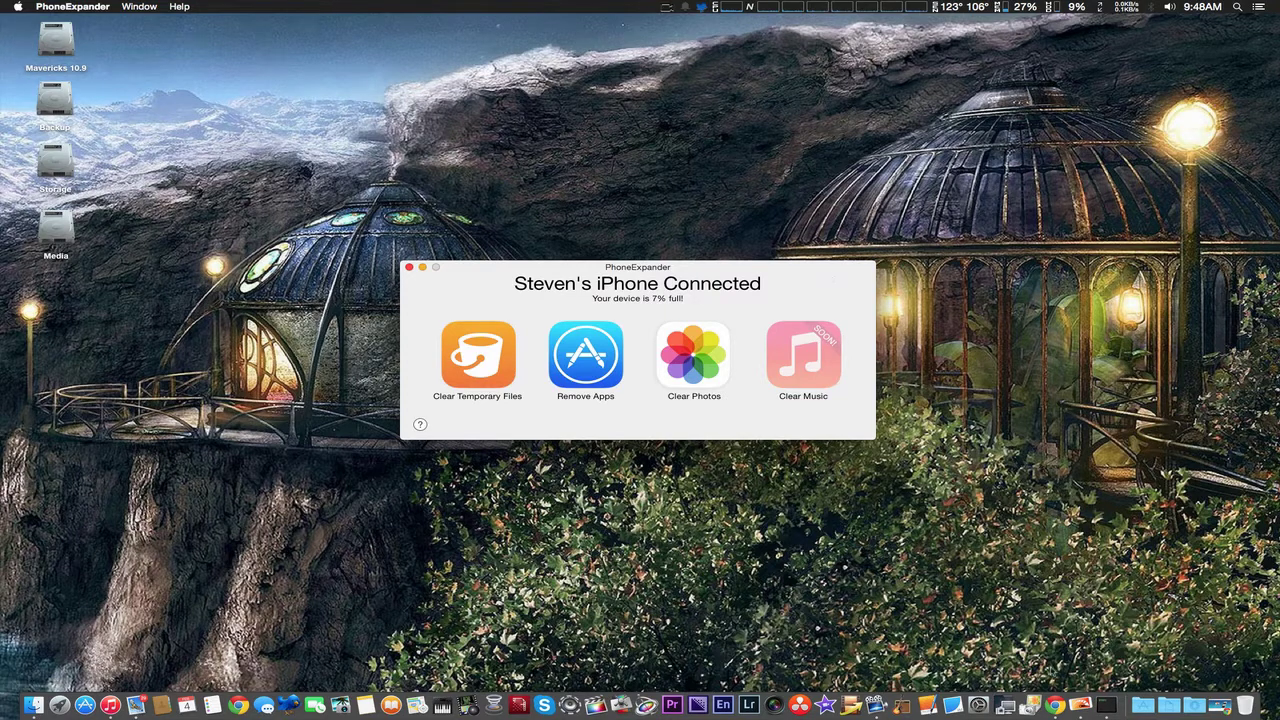
Restore Chrome from the Dock to show the phoneexpander.com howitworks page
left_click(1218, 678)
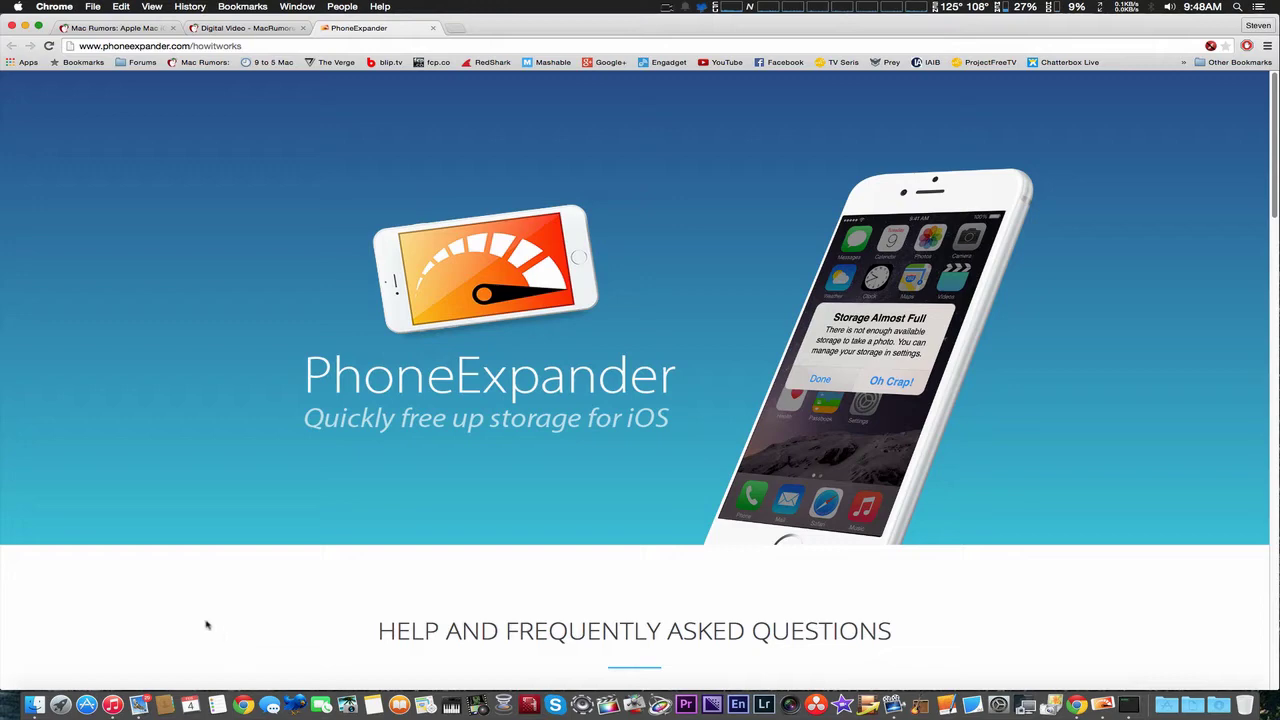